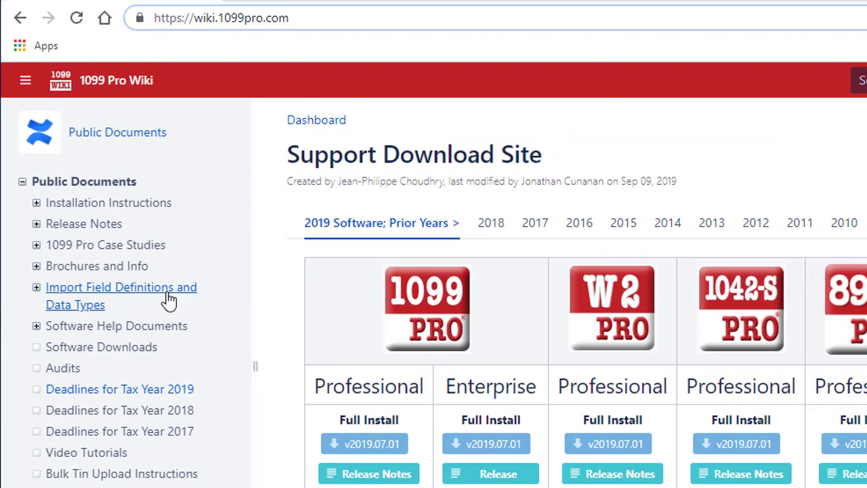
Step: Open the 1099-MISC 2019 page among the wiki's form-specific import fields for the 2019 tax year
click(241, 448)
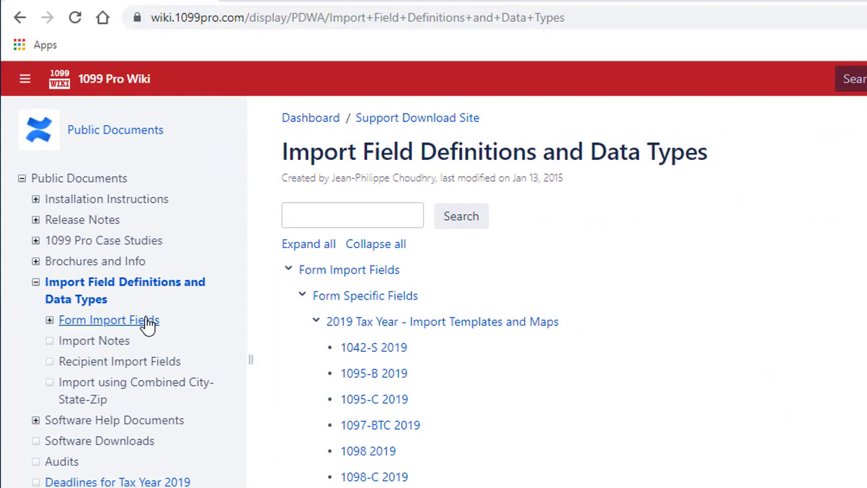
click(146, 326)
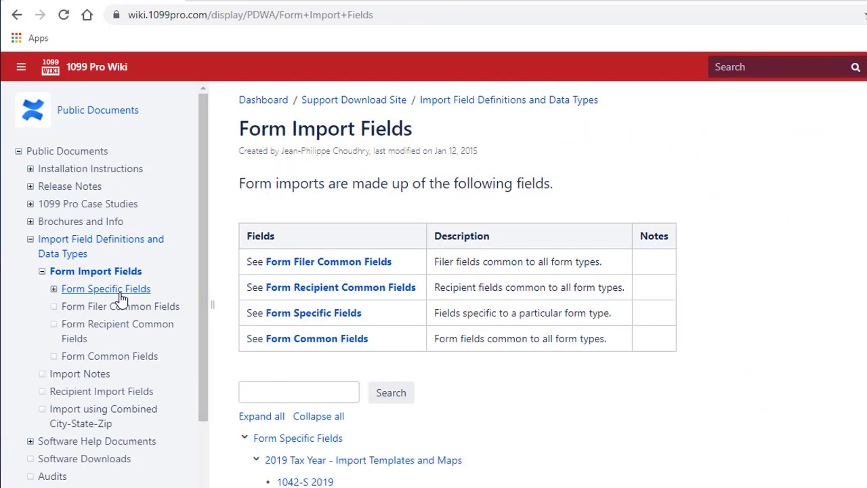
click(124, 290)
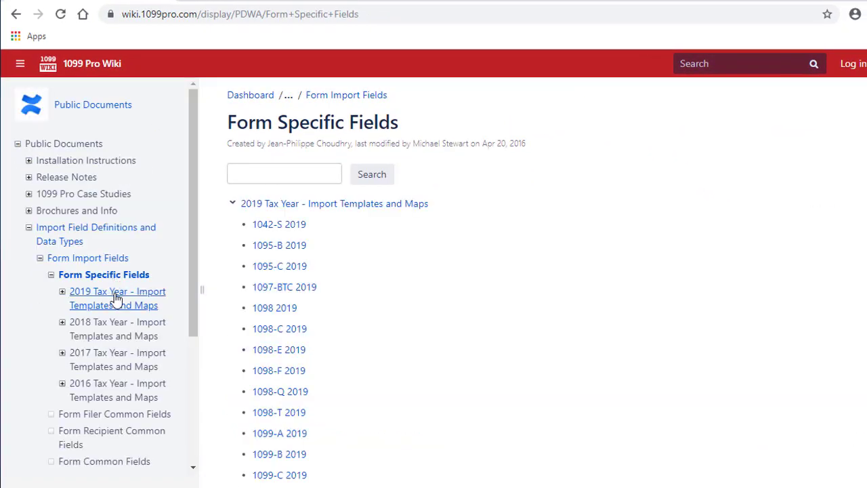
click(113, 296)
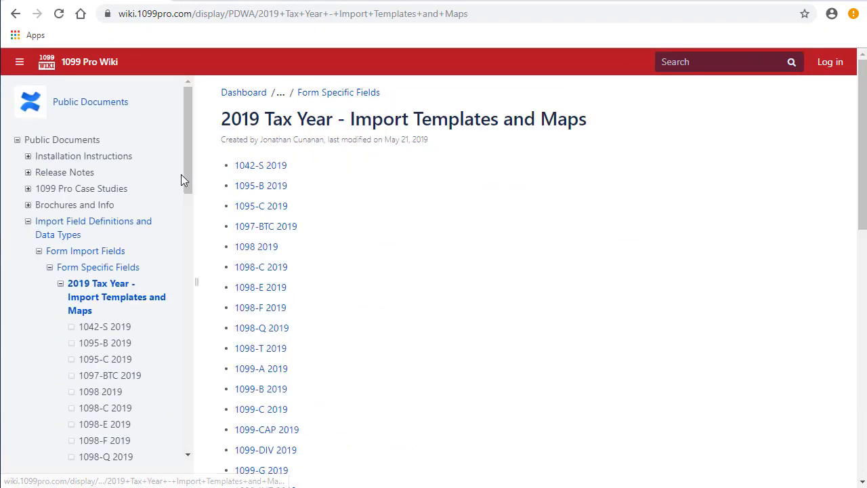
drag(186, 173, 170, 265)
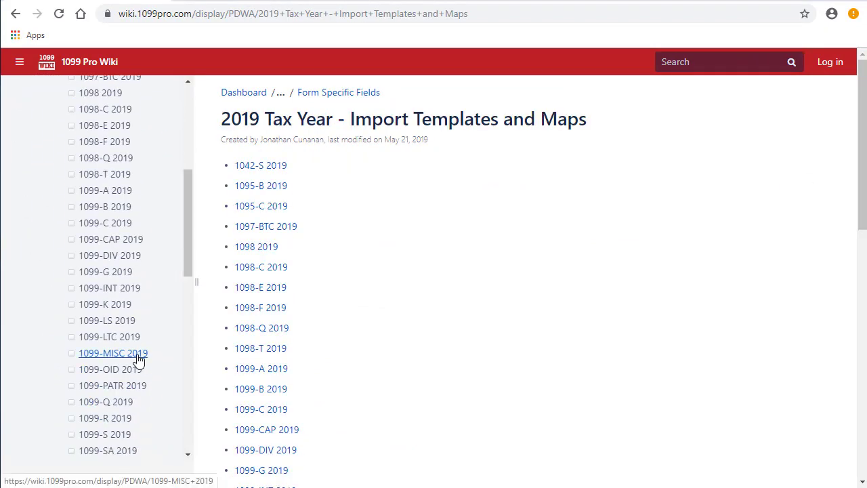
click(136, 354)
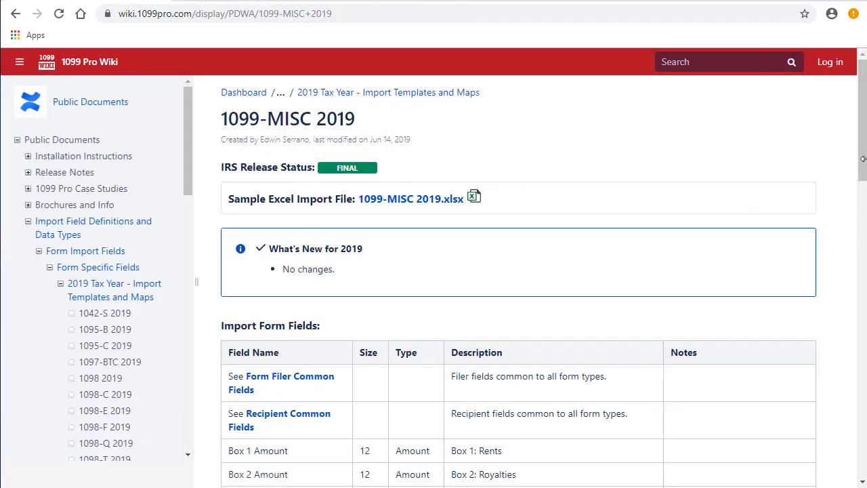
Step: Review the 1099-MISC import form fields and download the sample Excel import file 1099-MISC 2019.xlsx
drag(863, 159, 853, 296)
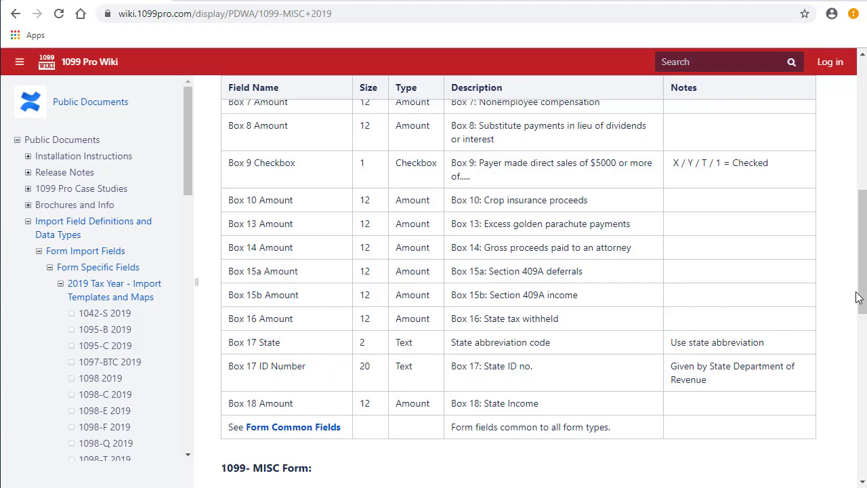
drag(858, 297, 859, 190)
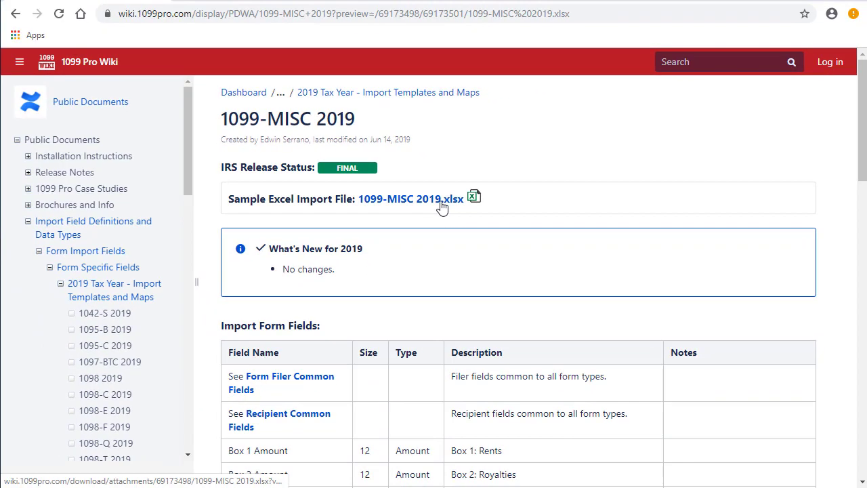
click(441, 202)
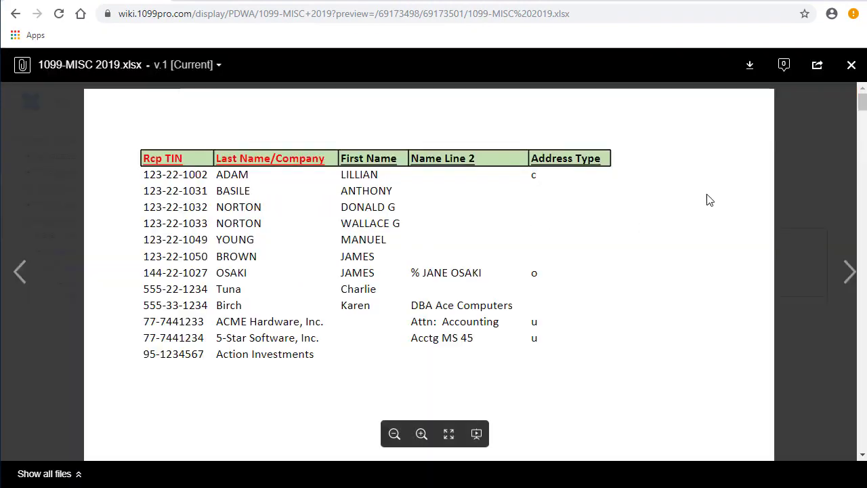
click(748, 66)
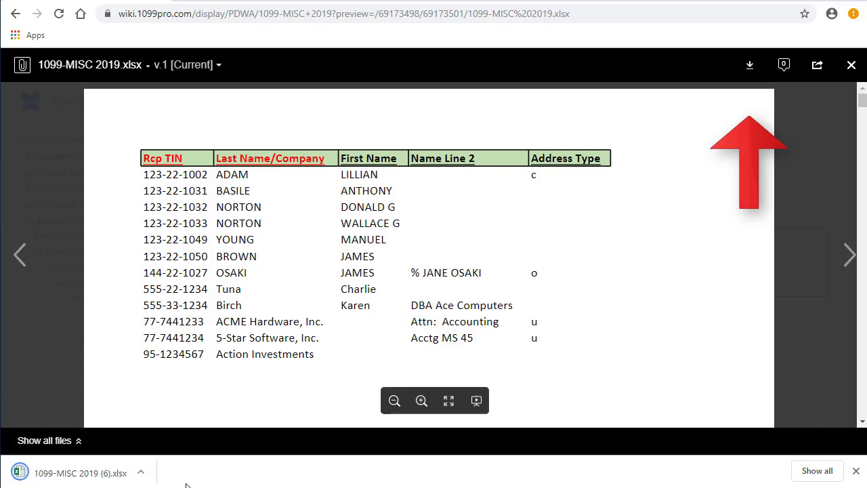
Step: Open the downloaded workbook in Excel with editing enabled, and review the 1099-MISC columns and the Key sheet's notes
click(70, 474)
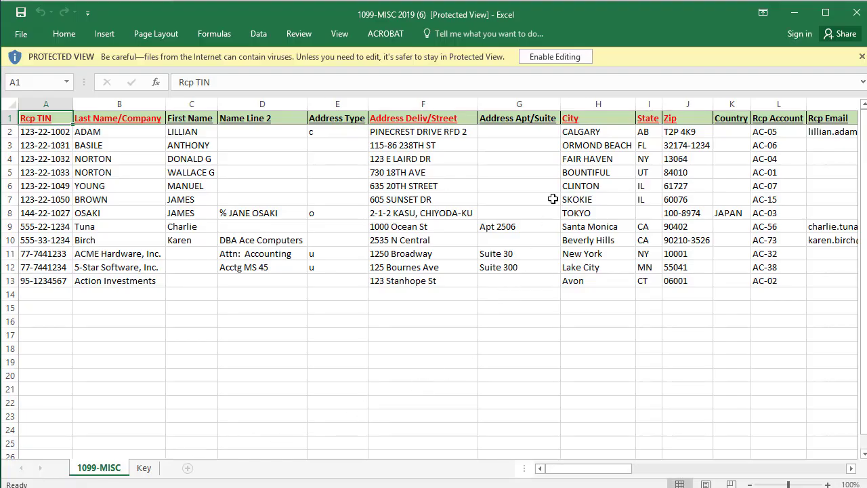
click(555, 57)
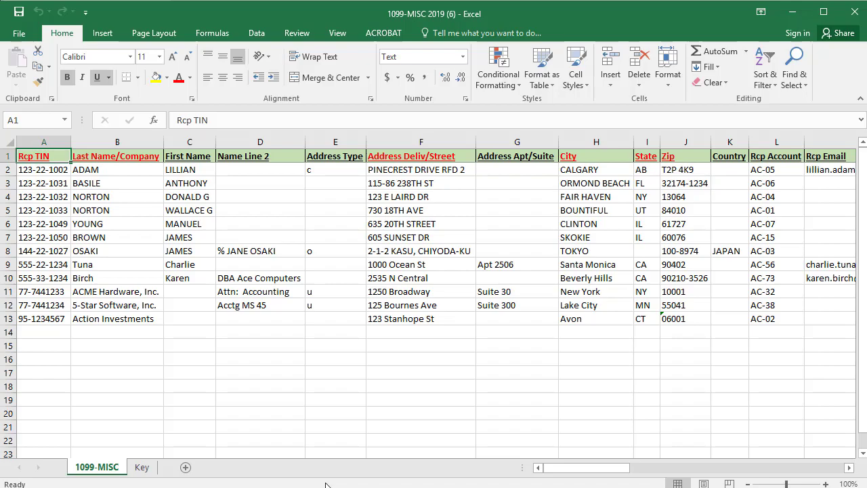
drag(597, 475, 817, 482)
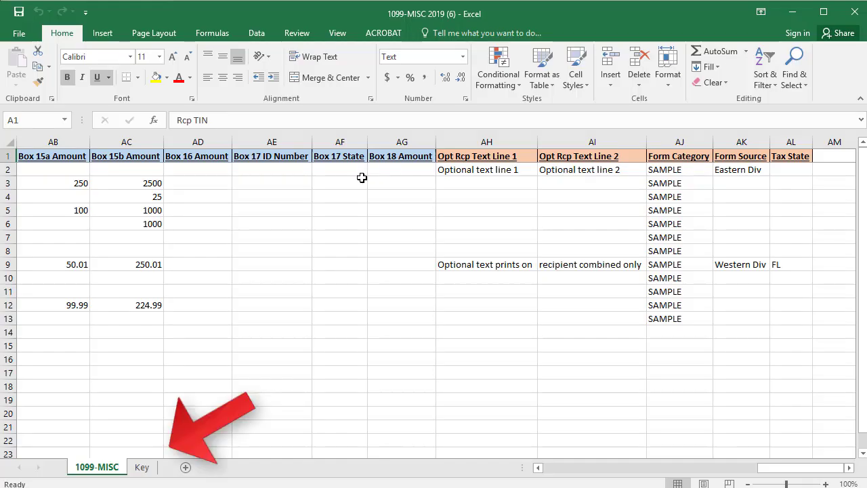
click(142, 468)
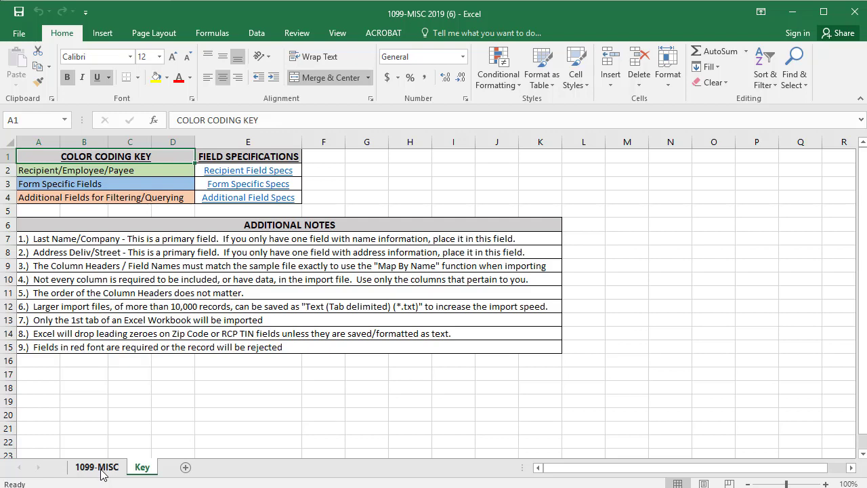
click(98, 468)
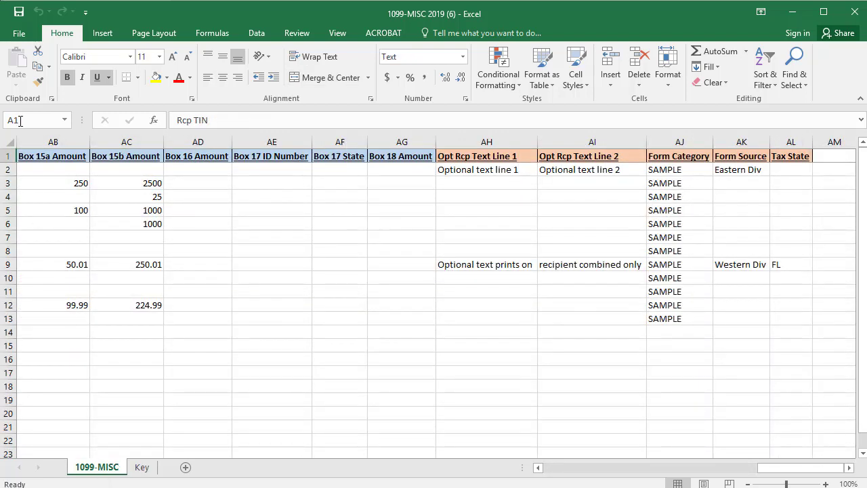
Step: Save a copy of the workbook to the Desktop as an Excel Workbook named 1099-MISC 2019
click(18, 33)
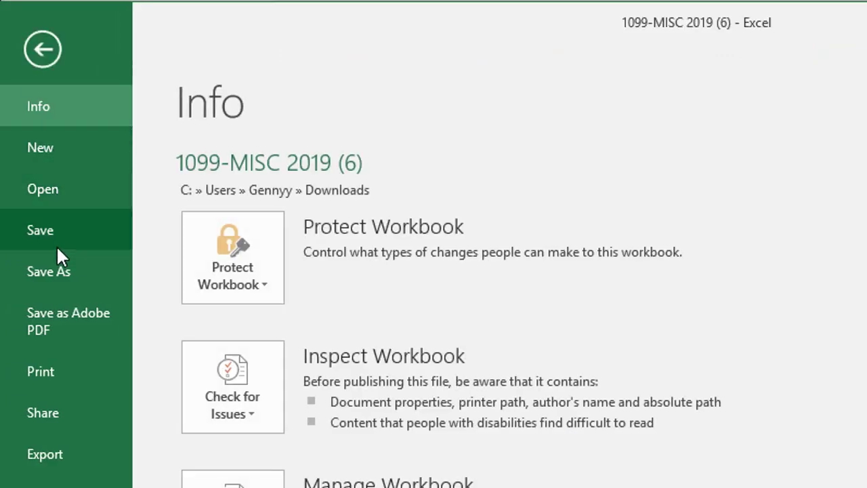
click(56, 279)
click(604, 354)
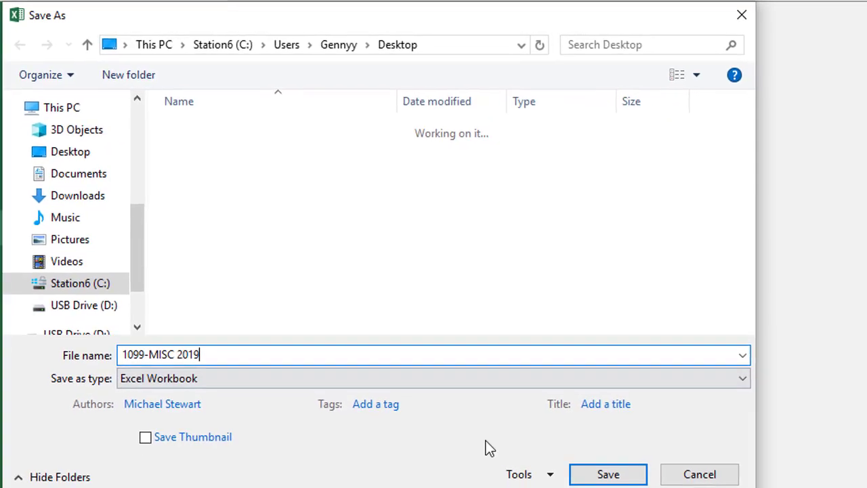
click(606, 474)
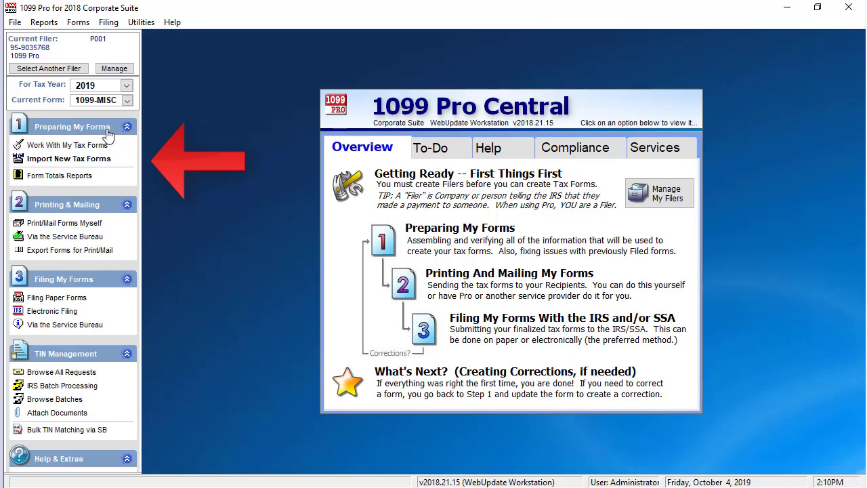
Step: In 1099 Pro, begin a new 2019 import process for the 1098/1099/5498/W-2G form type
click(99, 159)
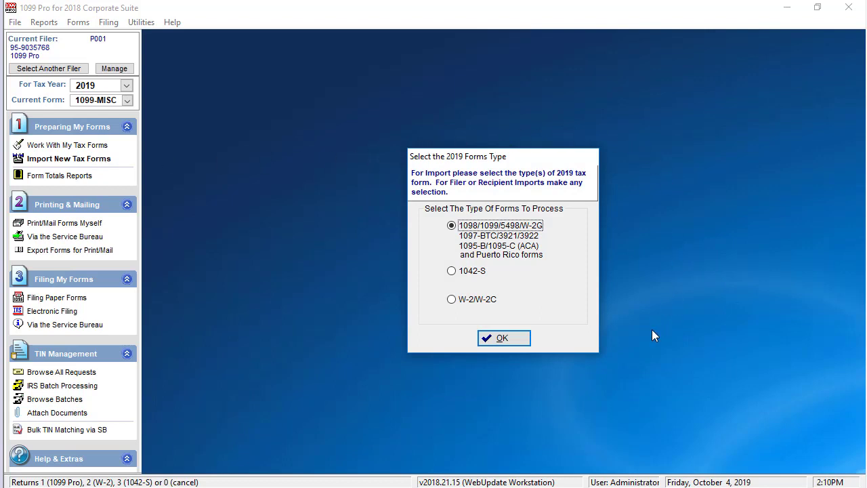
click(502, 338)
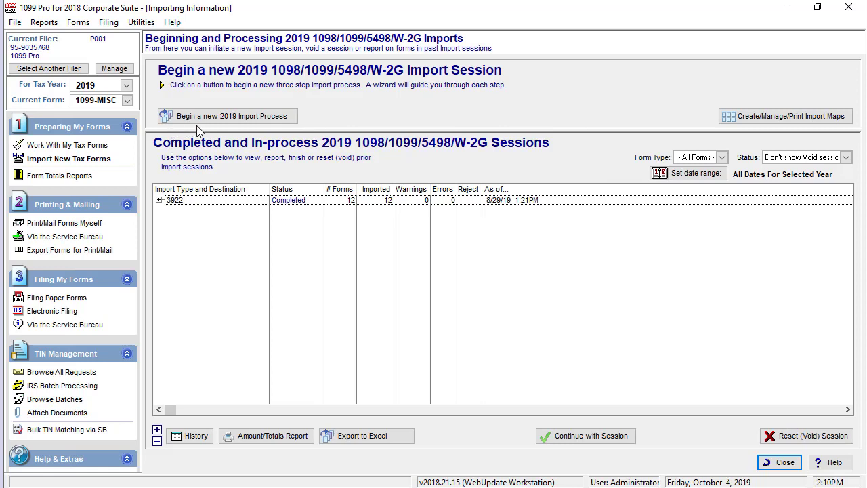
click(285, 120)
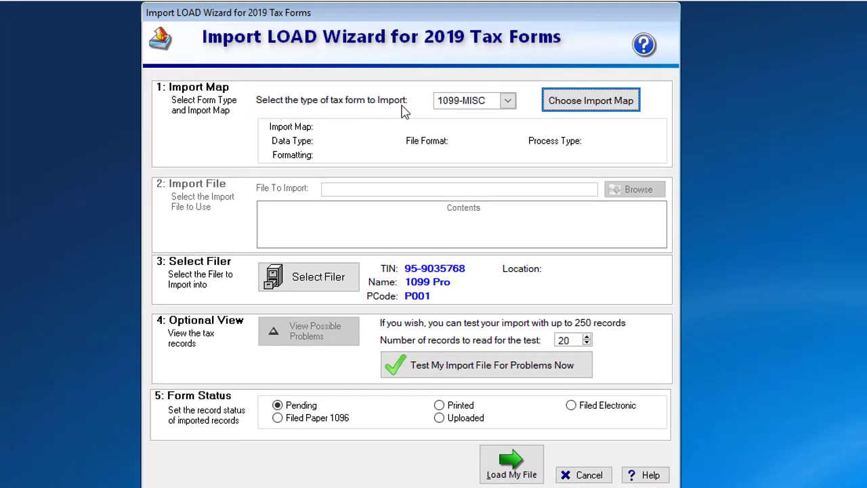
Step: Set the import form type to 1099-MISC and select the 2019 Standard Excel Import Map, filtering maps by Excel format and Ok status
click(508, 101)
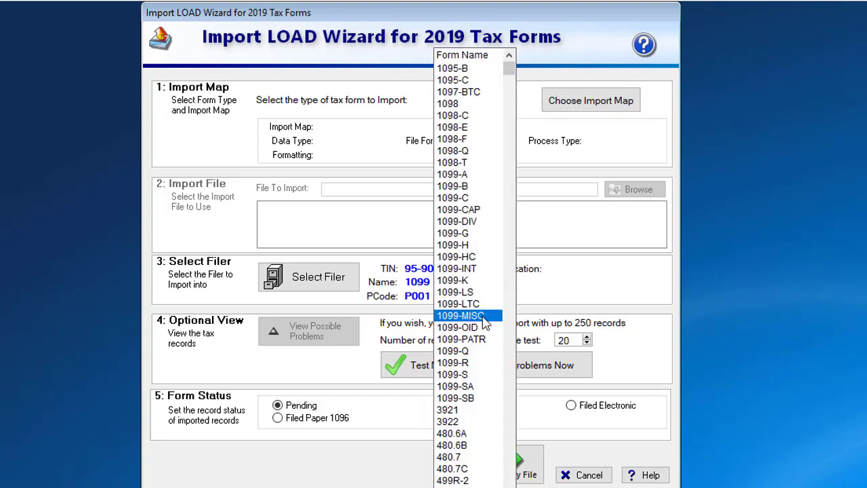
click(481, 316)
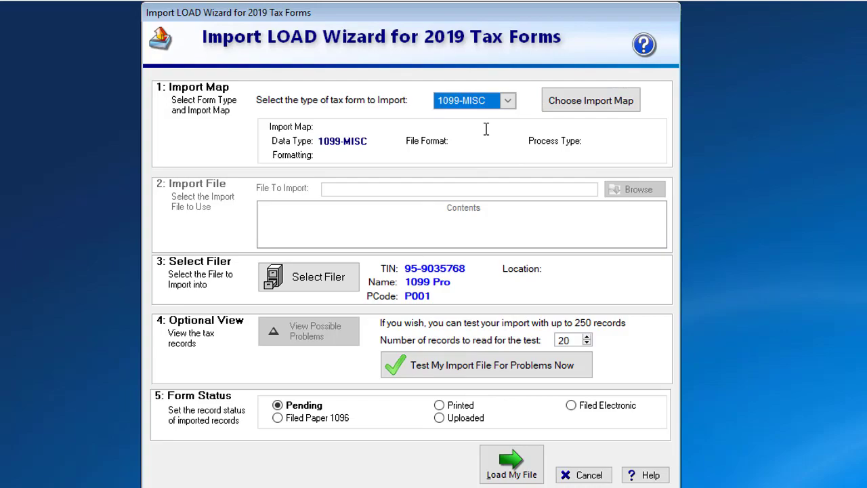
click(634, 102)
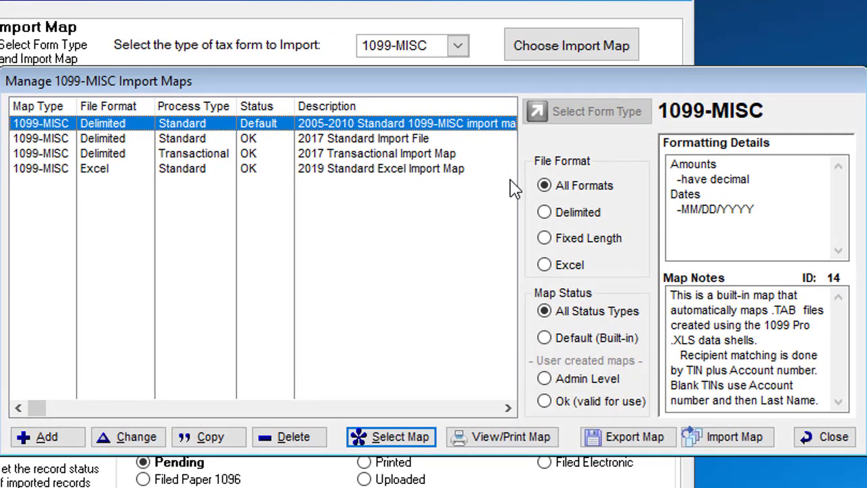
click(544, 265)
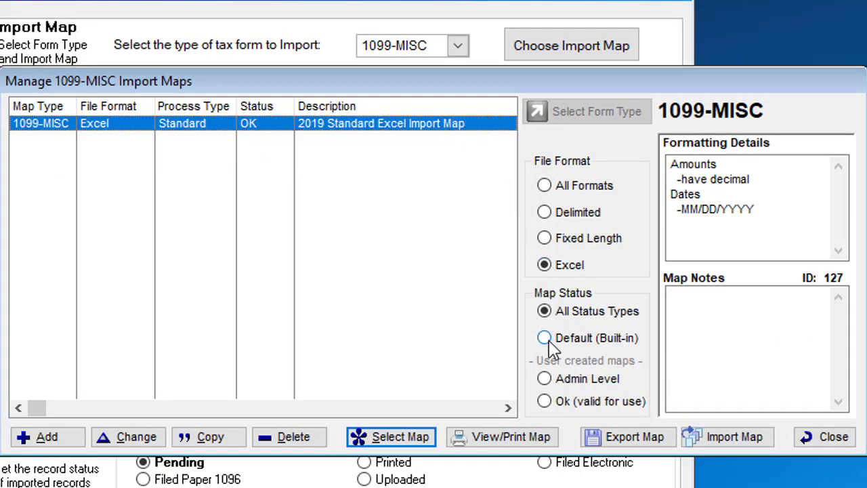
click(544, 401)
click(393, 437)
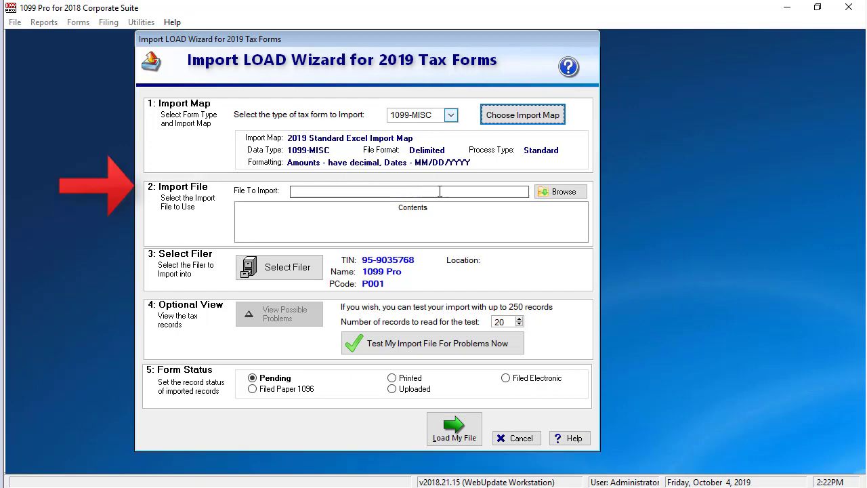
Step: Choose 1099-MISC 2019.xlsx from the Desktop as the file to import and check its contents preview
click(545, 196)
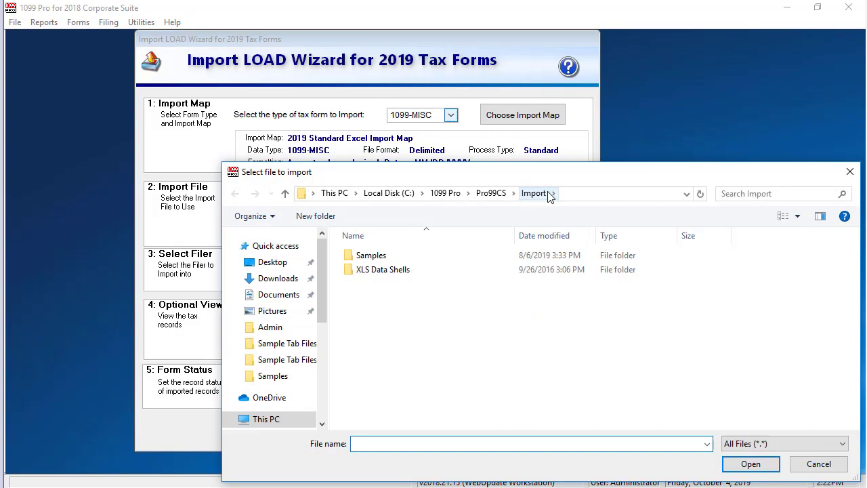
click(272, 262)
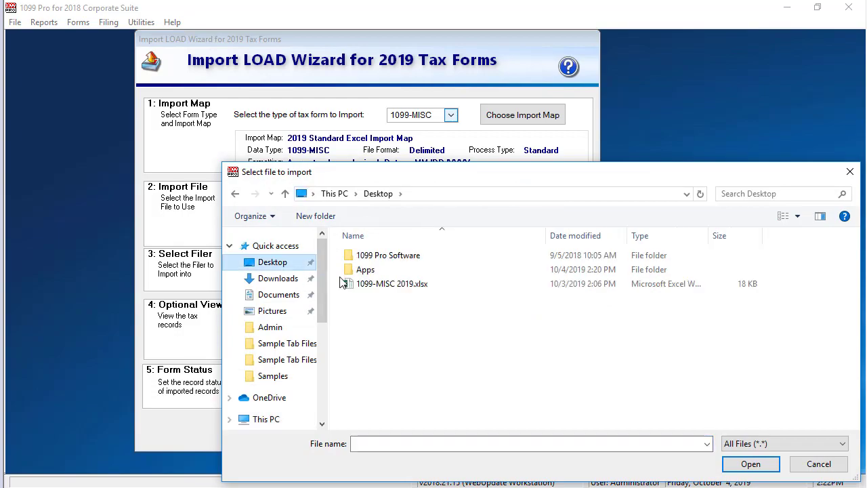
click(380, 284)
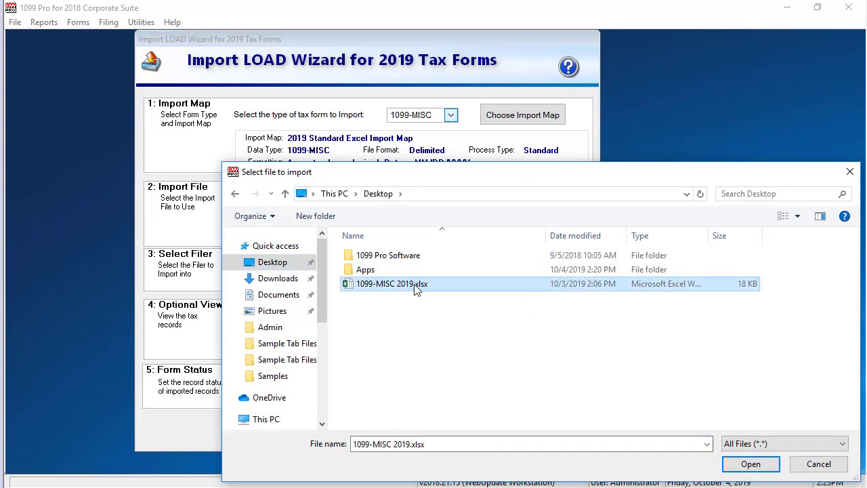
double_click(412, 285)
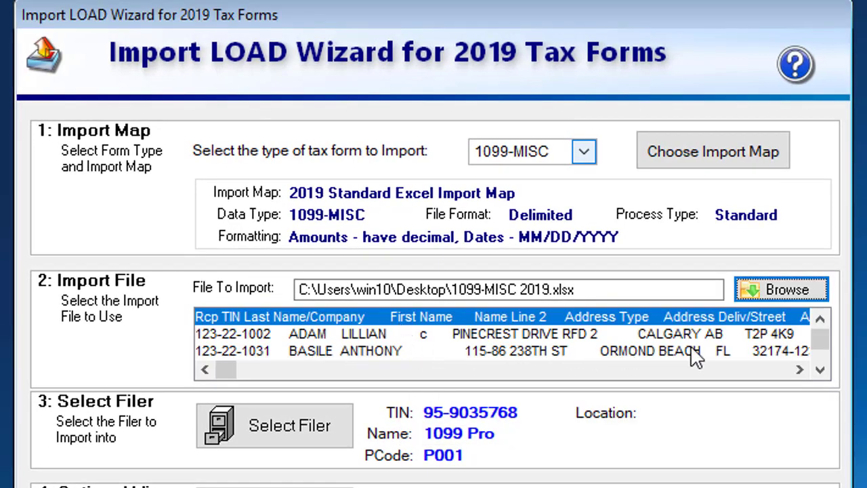
mouse_move(219, 368)
mouse_down()
mouse_move(319, 369)
mouse_move(213, 372)
mouse_up()
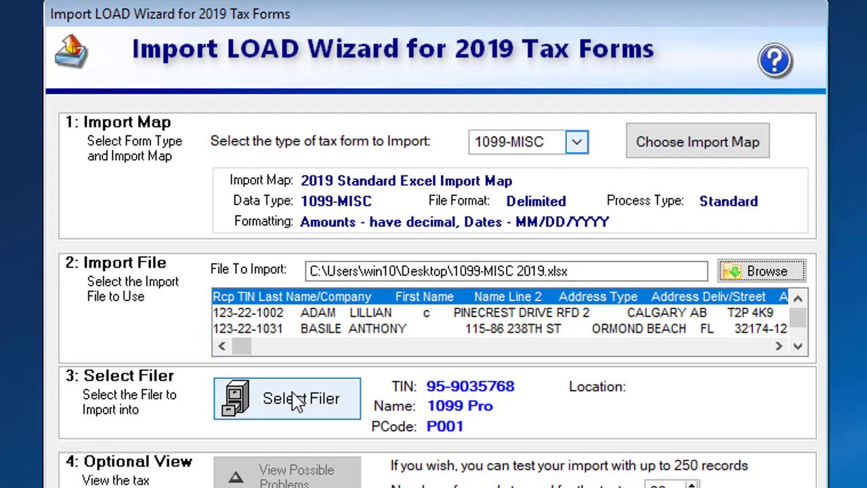
Step: Select the 1099 Pro filer with payer code P001 for the import and test the import file for problems
click(285, 425)
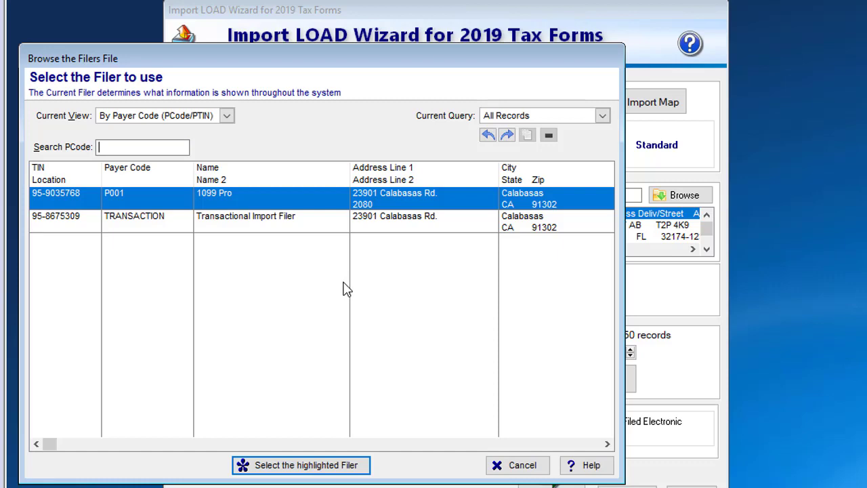
click(212, 195)
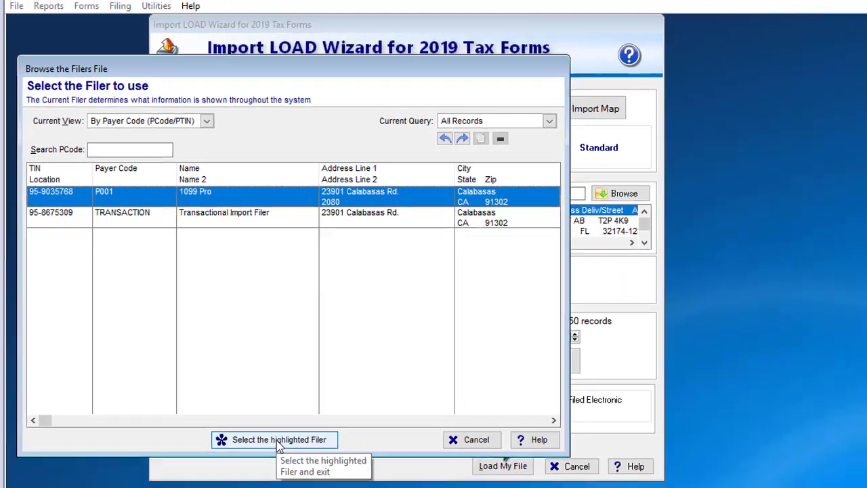
click(304, 468)
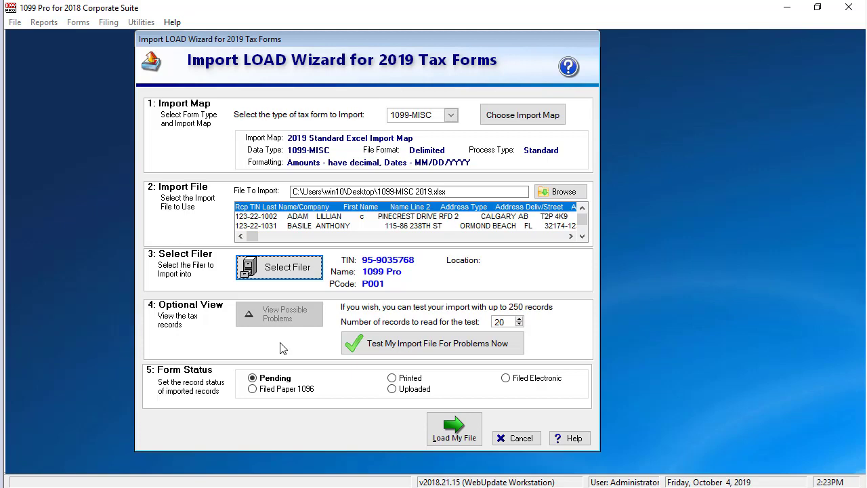
click(408, 345)
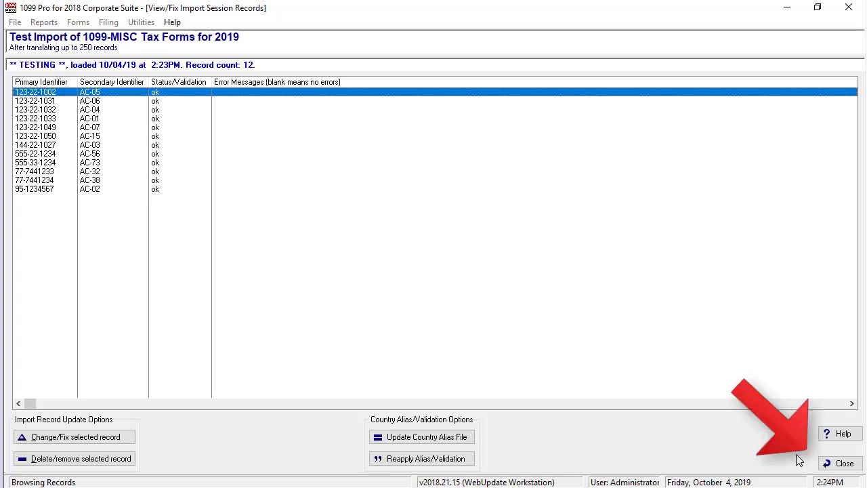
Step: Close the test import results and load the 1099-MISC file into a new import session
click(841, 463)
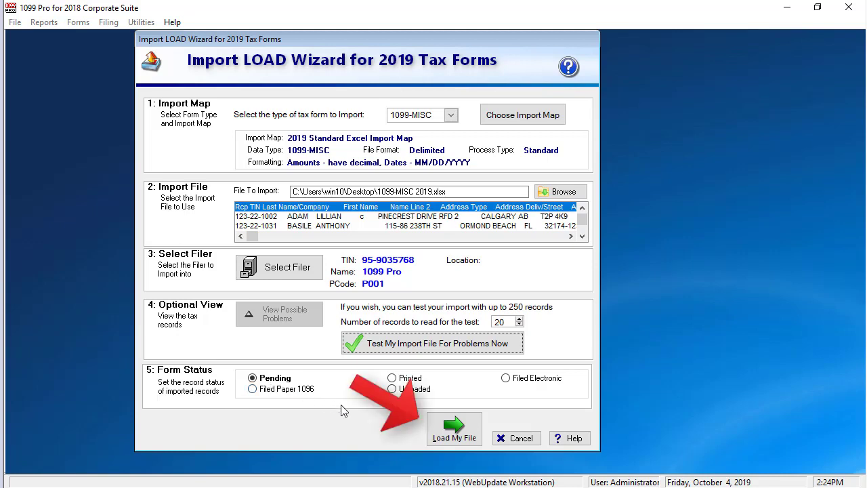
click(437, 429)
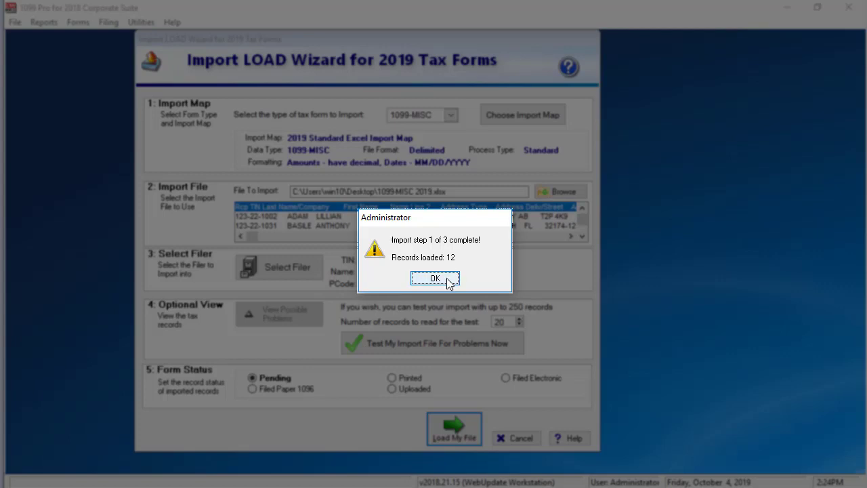
click(447, 280)
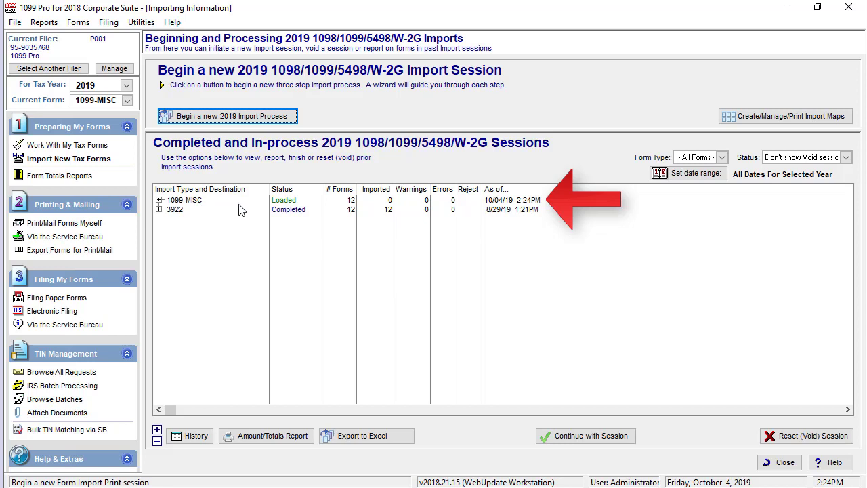
Step: Continue with the loaded 1099-MISC session and start posting it to complete the import
click(290, 203)
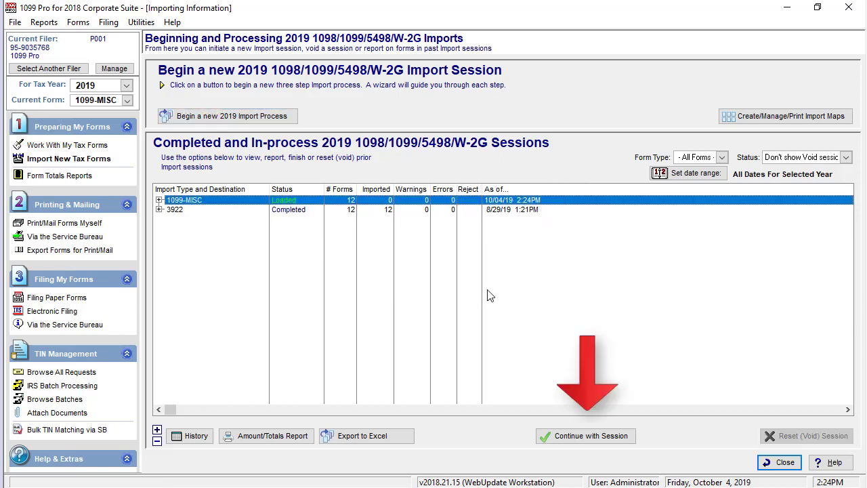
click(579, 437)
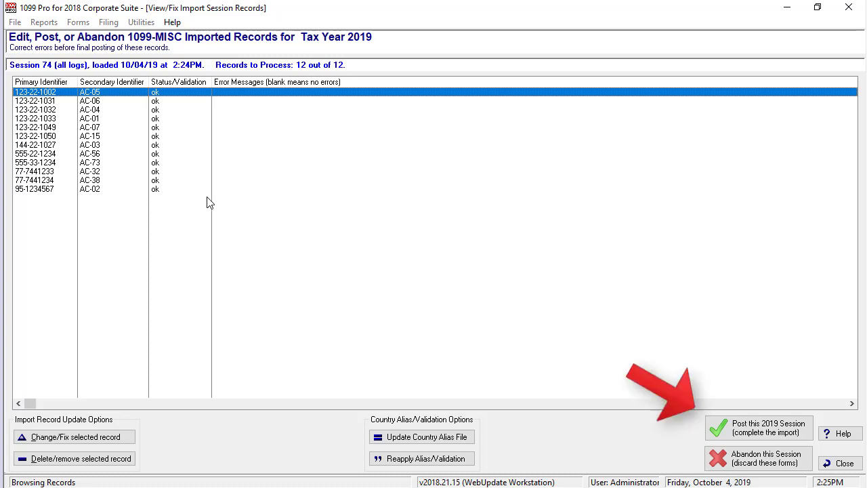
click(738, 426)
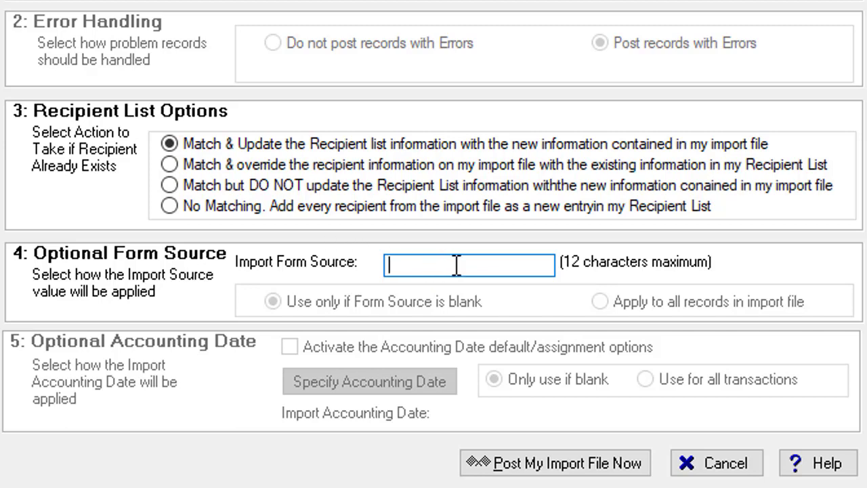
Step: Try WESTERN as the optional import form source and clear the entry again
text(W)
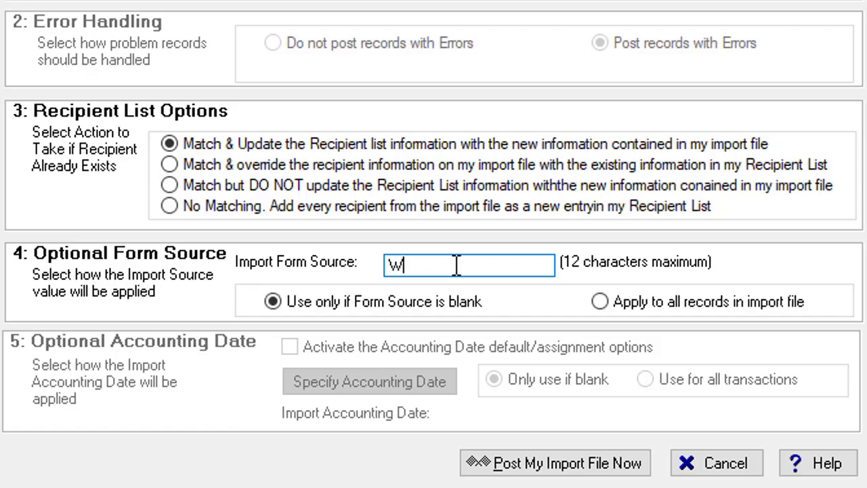
text(ESTERN)
drag(500, 267, 345, 263)
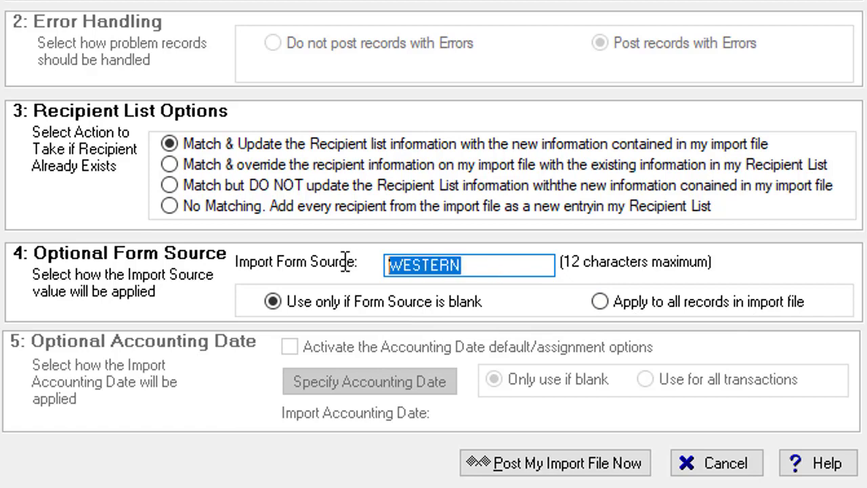
key(BackSpace)
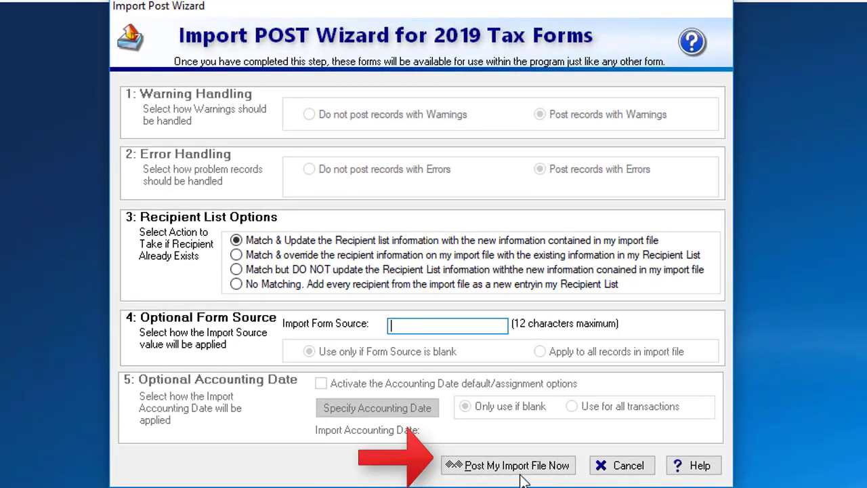
Step: Post the import file with matching and updating of the recipient list, and go to the 1099-MISC browse of newly imported records
click(521, 473)
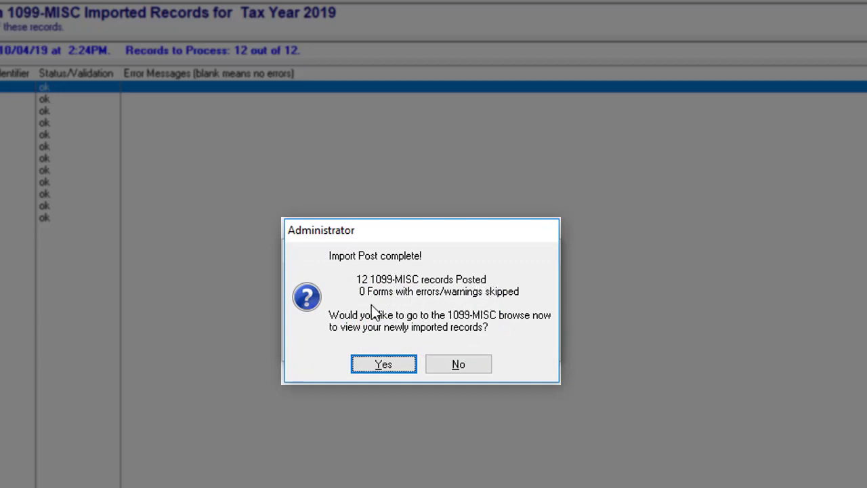
click(384, 364)
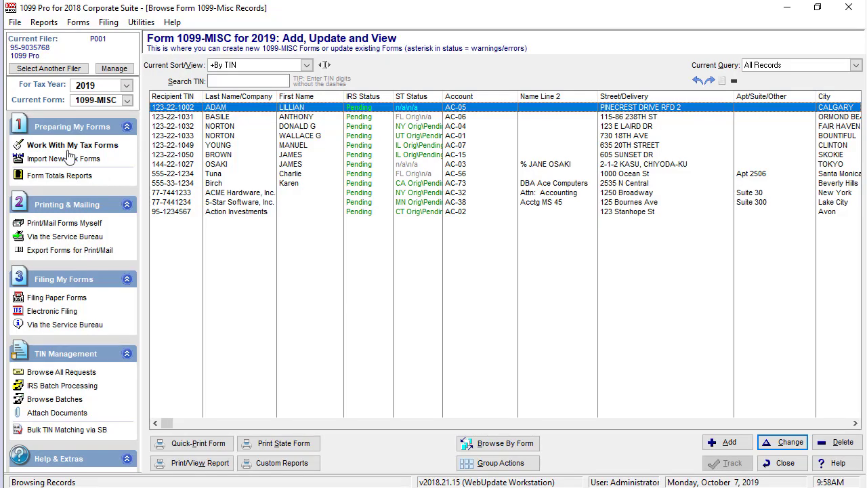